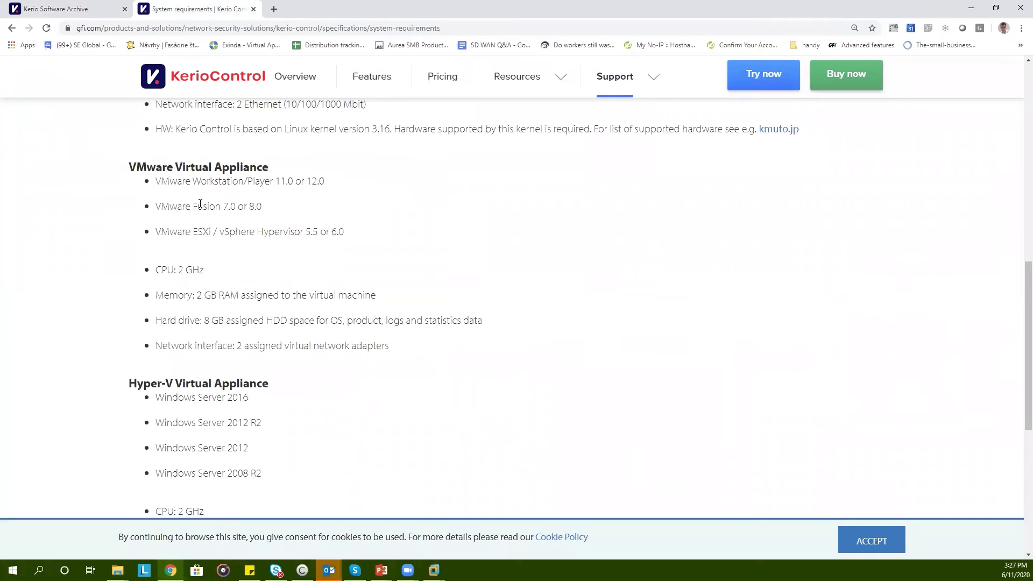
# Scroll through the Kerio Control system requirements, then return to the Kerio Software Archive 9.3.4 download list
pyautogui.scroll(5, 199, 212)
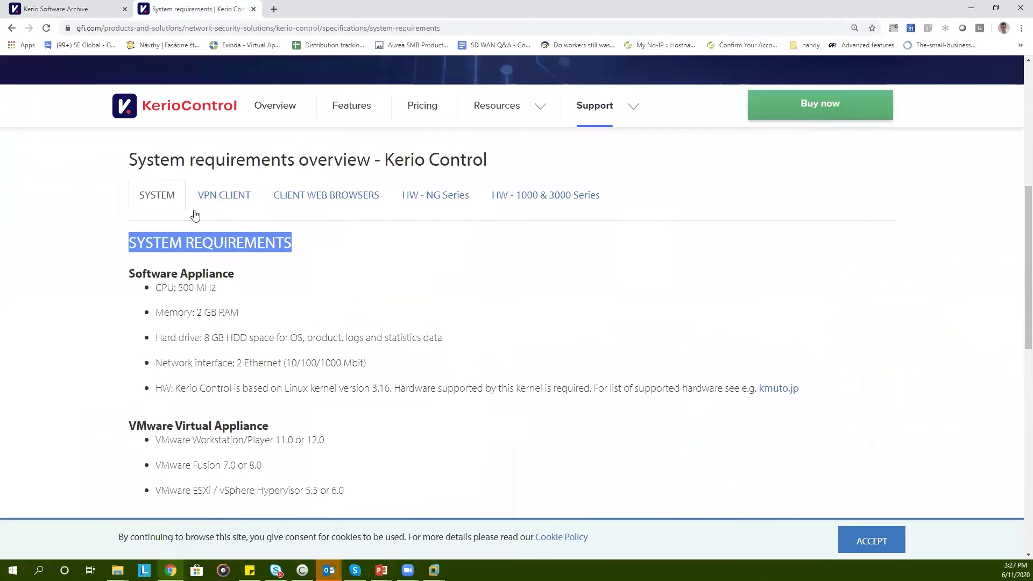
pyautogui.click(278, 282)
pyautogui.scroll(-4, 250, 287)
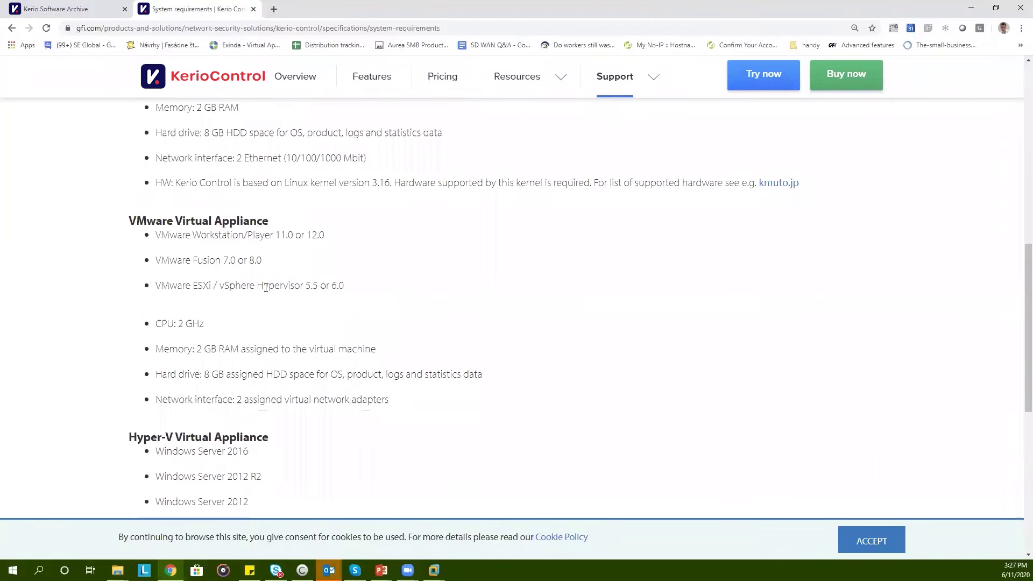
pyautogui.scroll(-1, 195, 260)
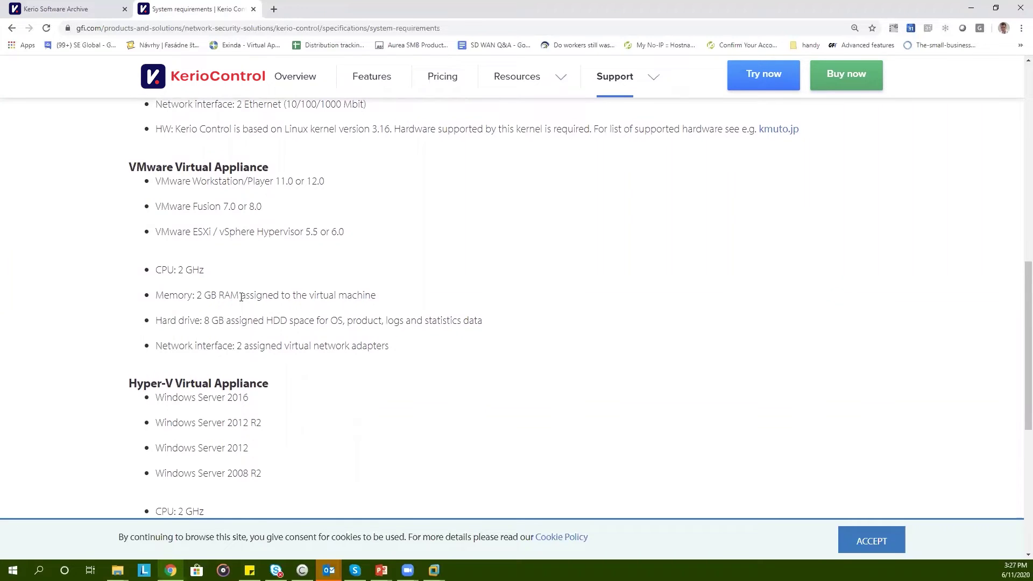
pyautogui.click(70, 9)
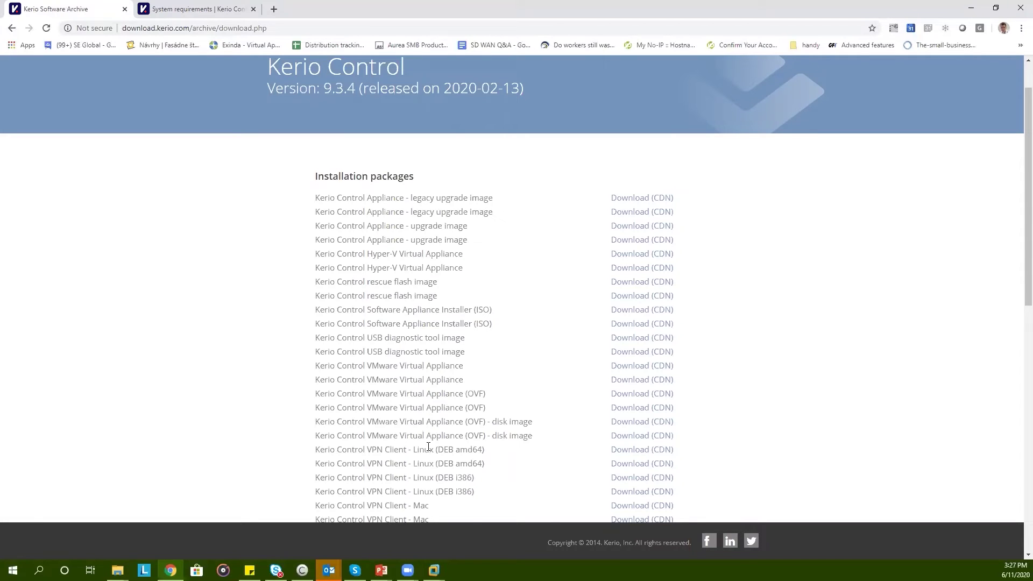
# Import the kerio-control-appliance OVF file into VMware Workstation as a new virtual machine
pyautogui.moveTo(434, 570)
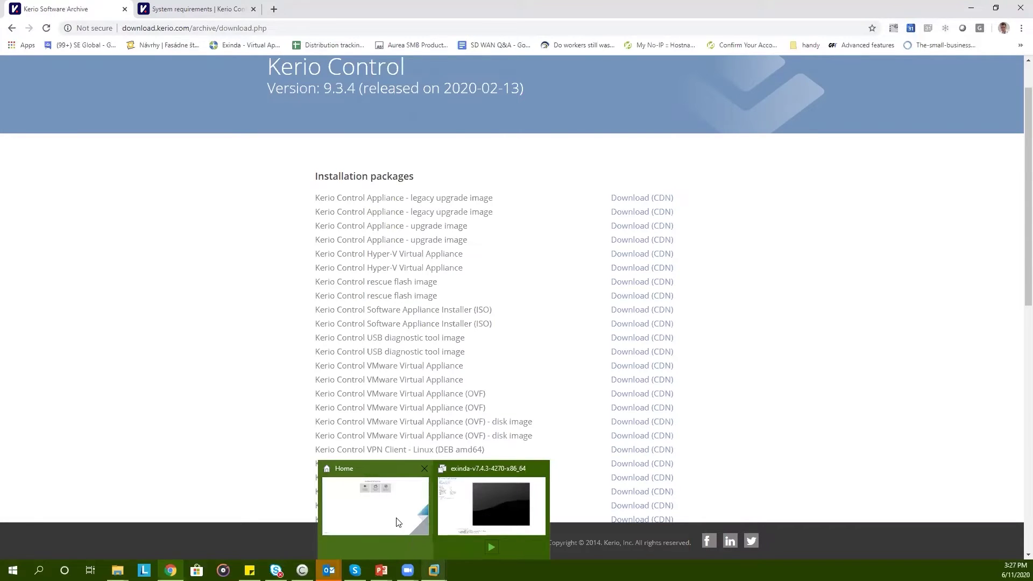
pyautogui.click(397, 522)
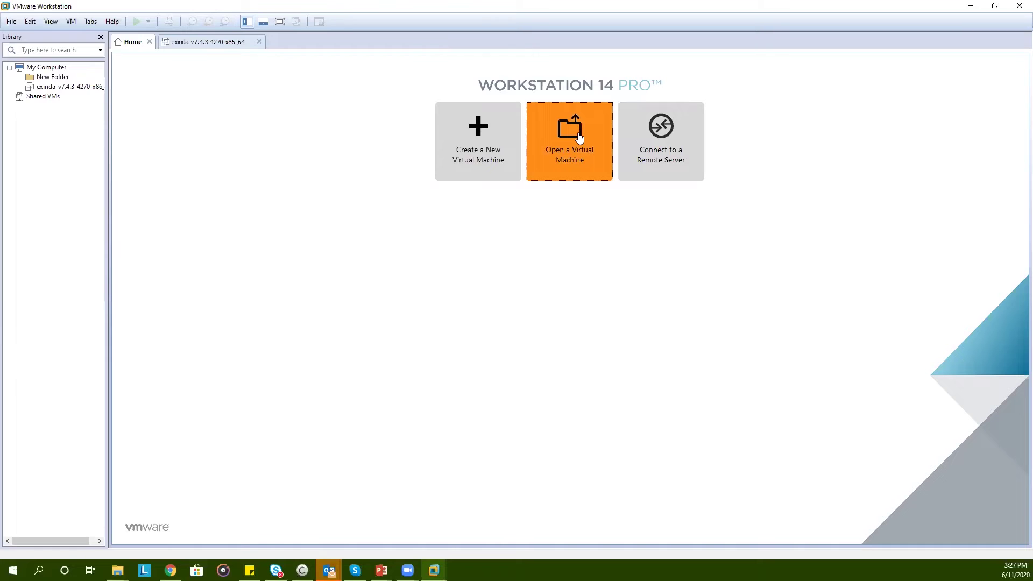
pyautogui.click(579, 138)
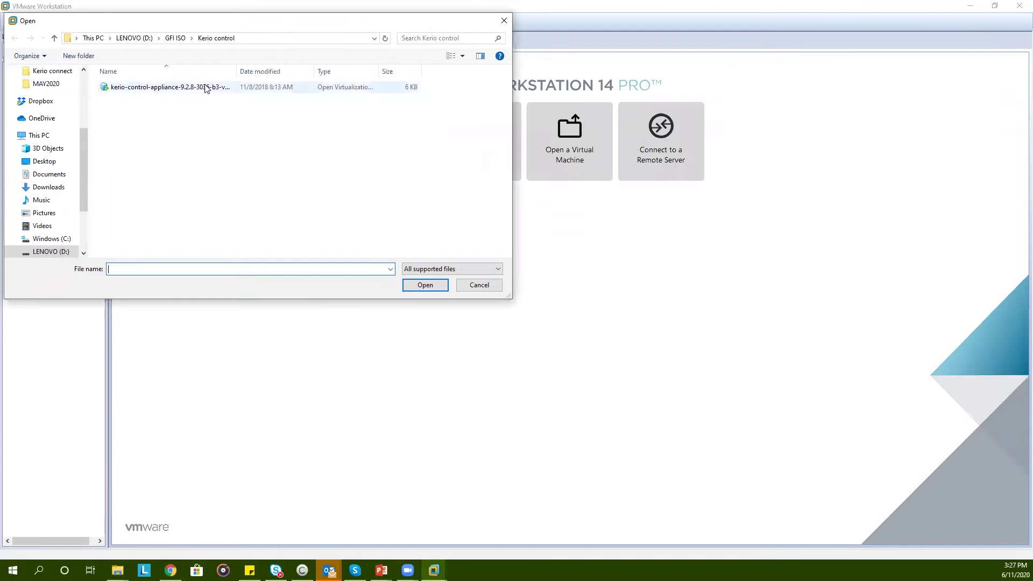
pyautogui.doubleClick(183, 87)
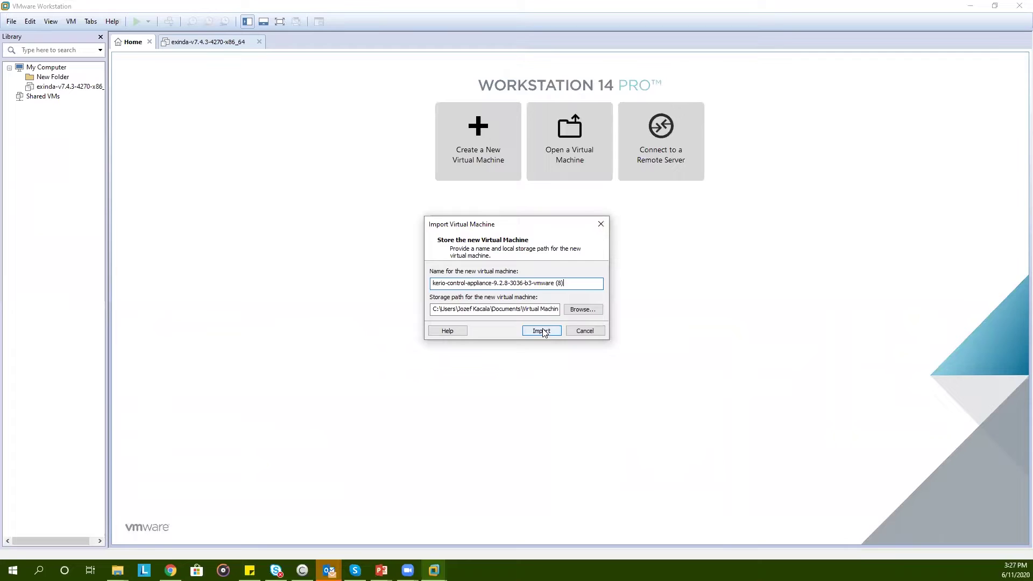
pyautogui.click(541, 330)
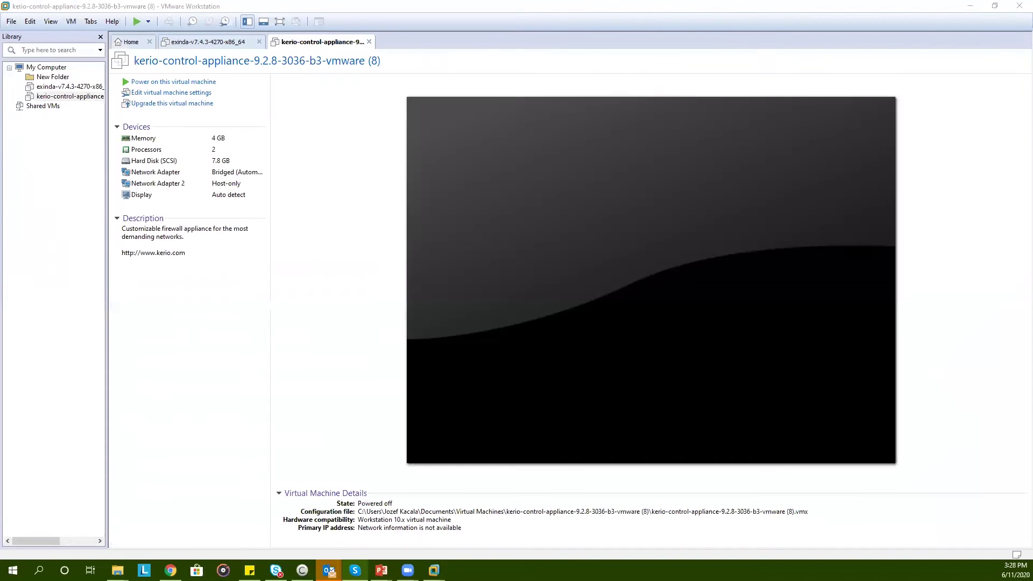
pyautogui.click(171, 83)
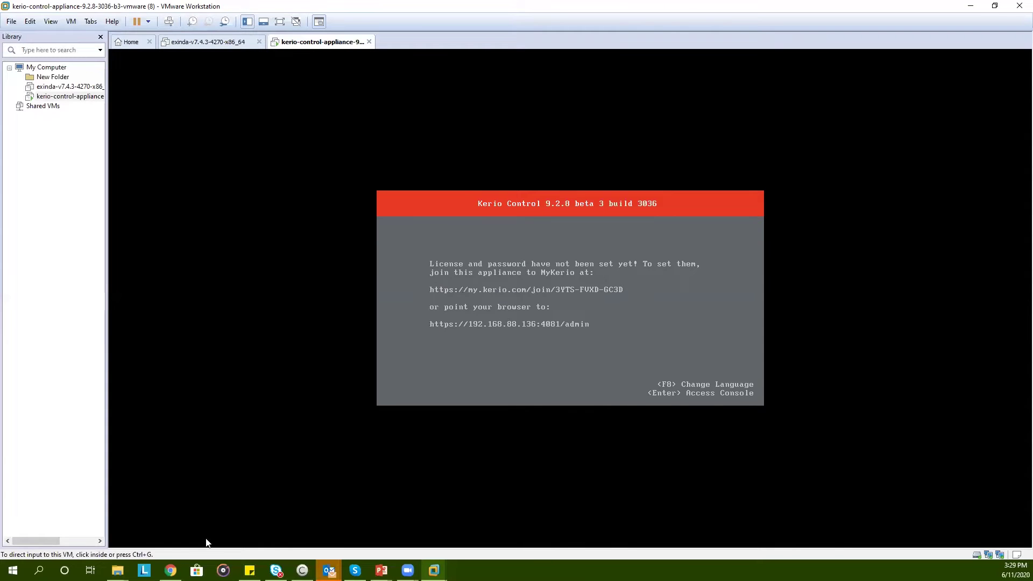
pyautogui.click(170, 570)
pyautogui.moveTo(506, 8); pyautogui.dragTo(513, 428)
pyautogui.click(514, 427)
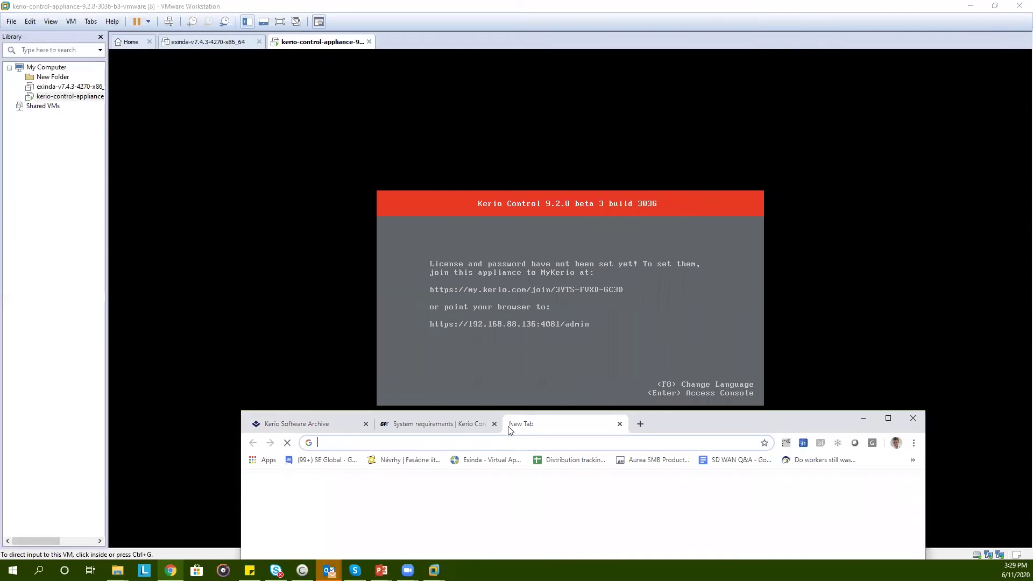
pyautogui.write('https:')
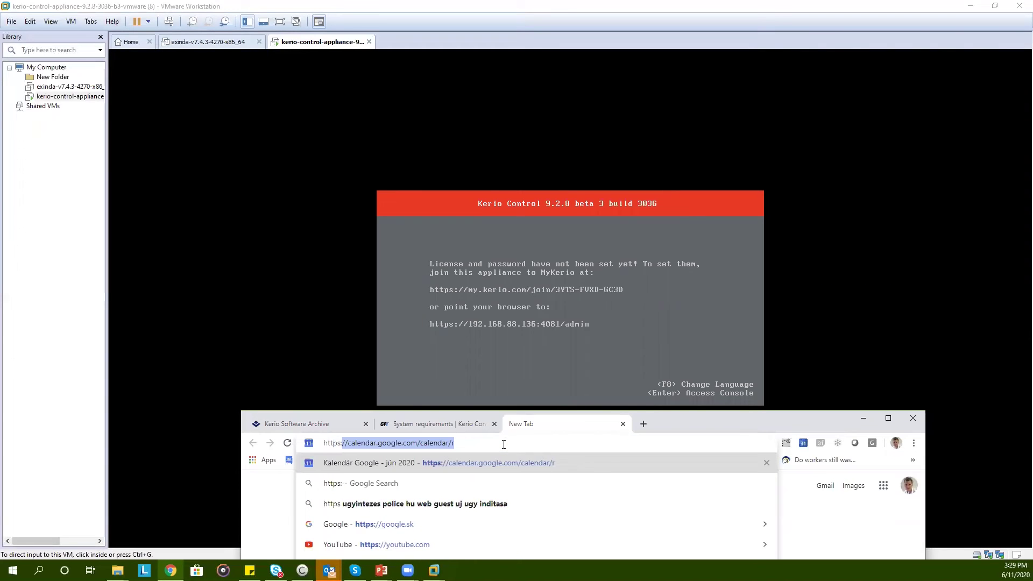
pyautogui.write('//192.168.88.16')
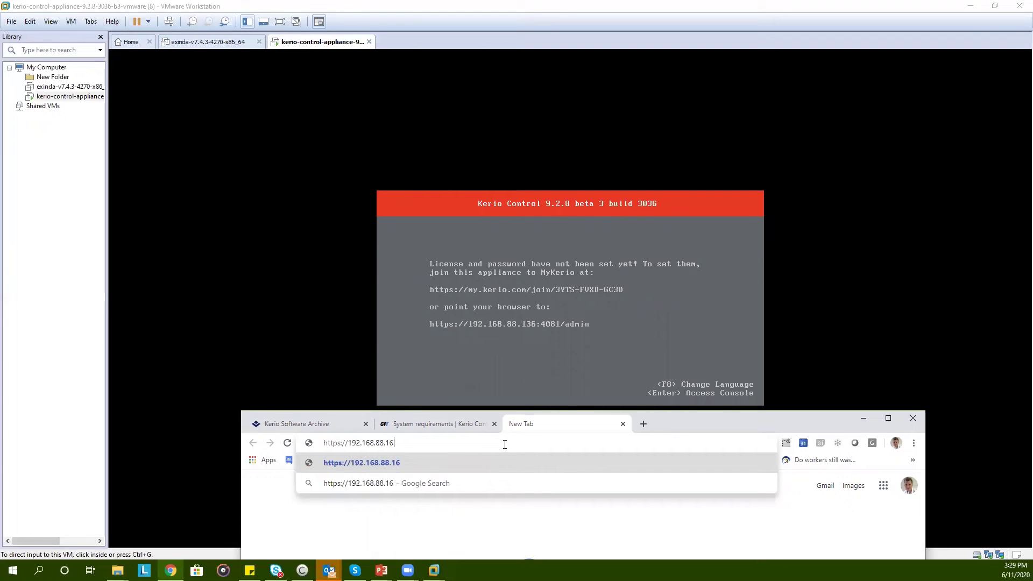
pyautogui.press('BackSpace')
pyautogui.write('36:4081/a')
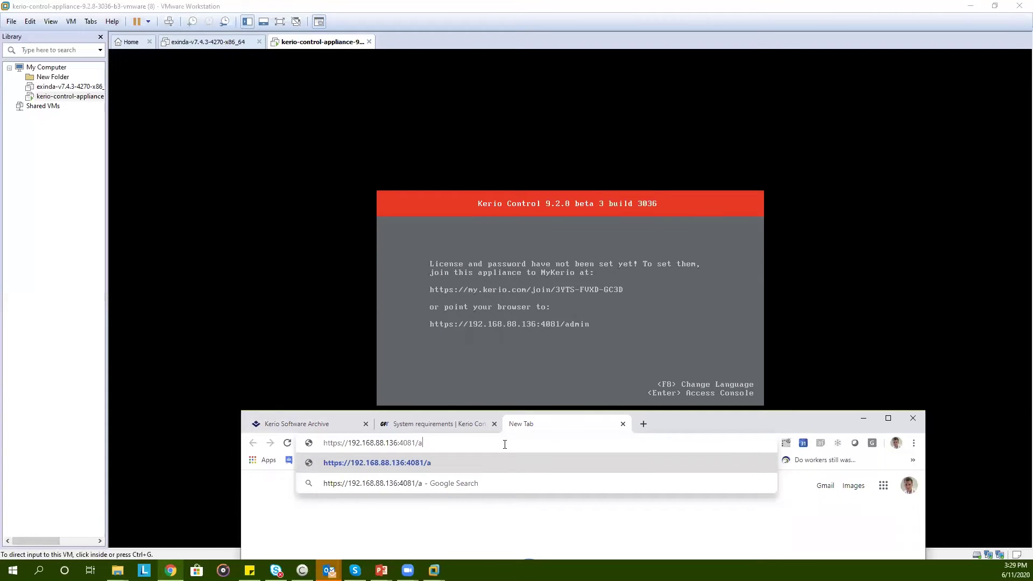
pyautogui.write('dmin')
pyautogui.press('Return')
pyautogui.doubleClick(710, 416)
pyautogui.click(385, 337)
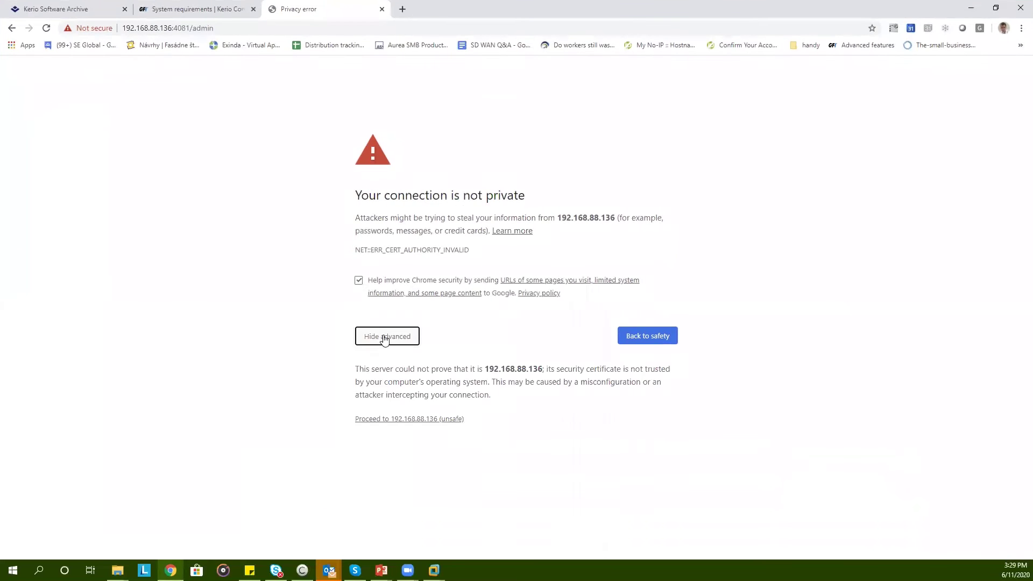
pyautogui.click(410, 419)
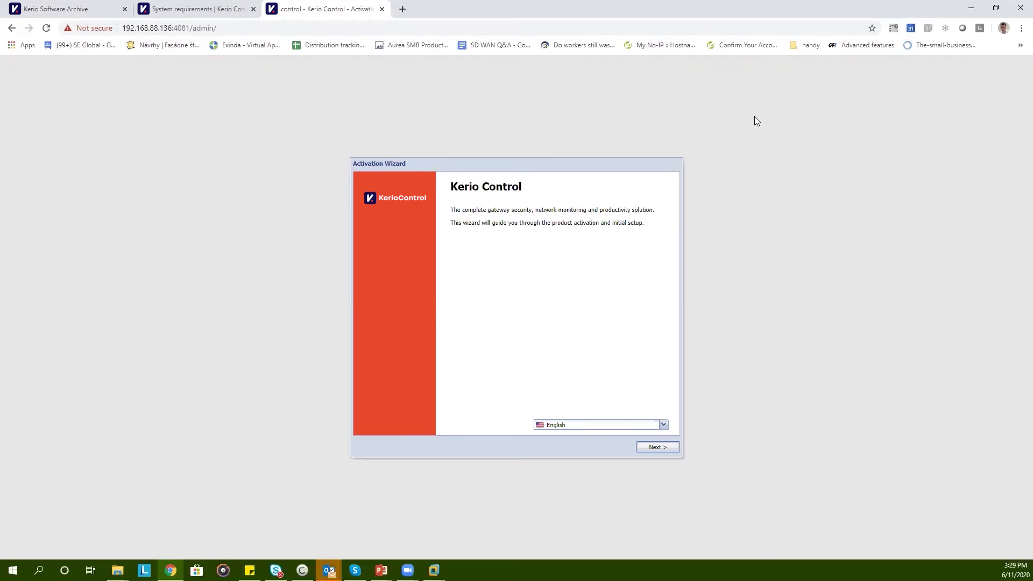
# Keep English, accept the license agreement, and accept the GMT+01:00 time zone with Internet time sync
pyautogui.click(655, 426)
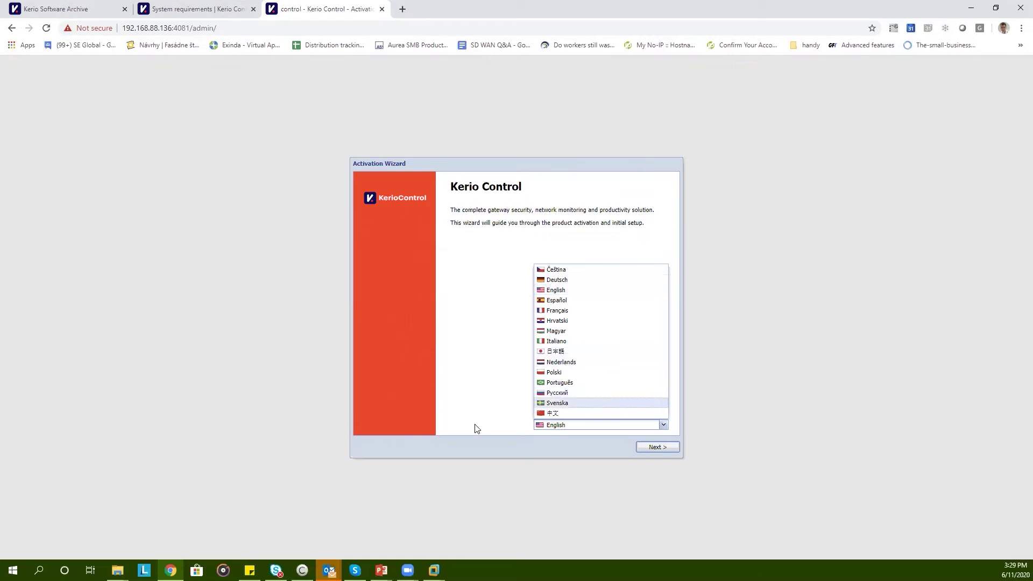
pyautogui.click(476, 429)
pyautogui.click(667, 449)
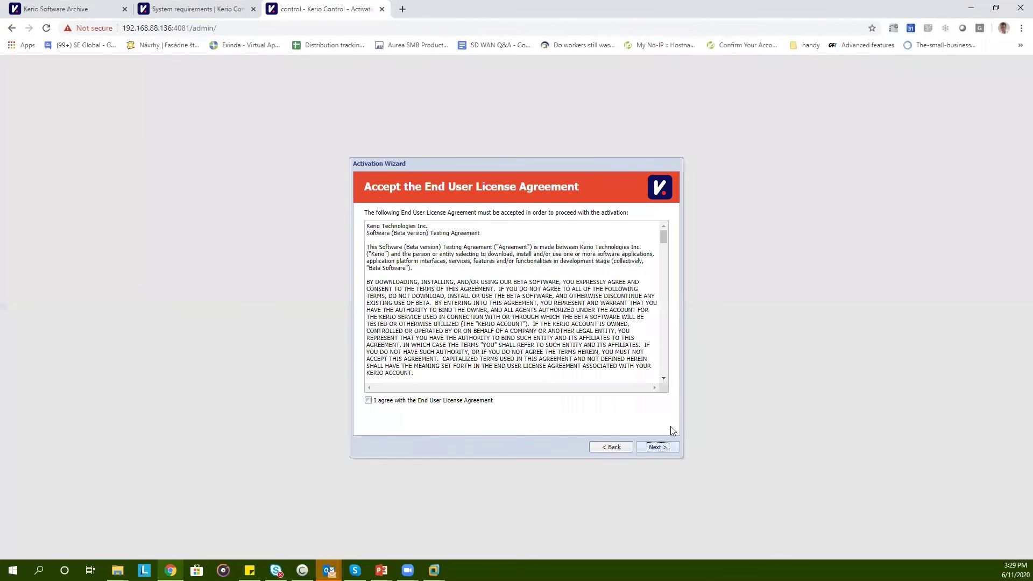
pyautogui.click(369, 400)
pyautogui.click(663, 450)
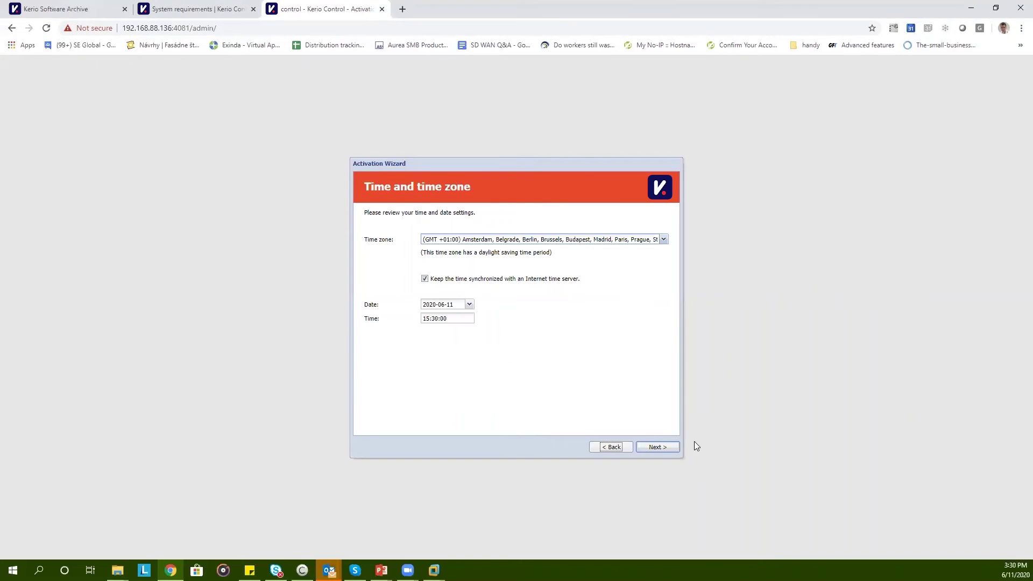
pyautogui.click(661, 451)
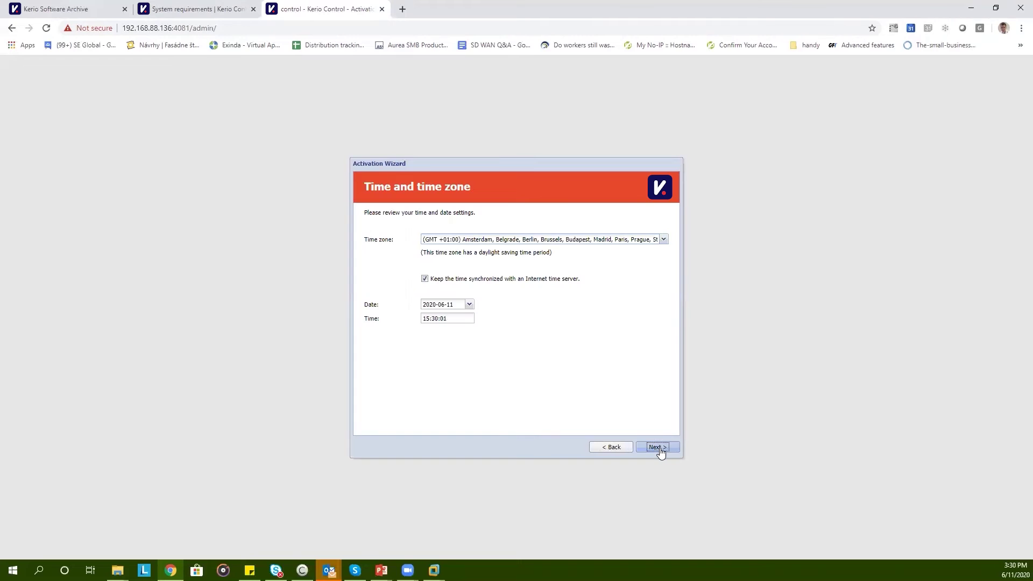
# Choose activation with an existing license instead of the 30-day trial
pyautogui.click(620, 250)
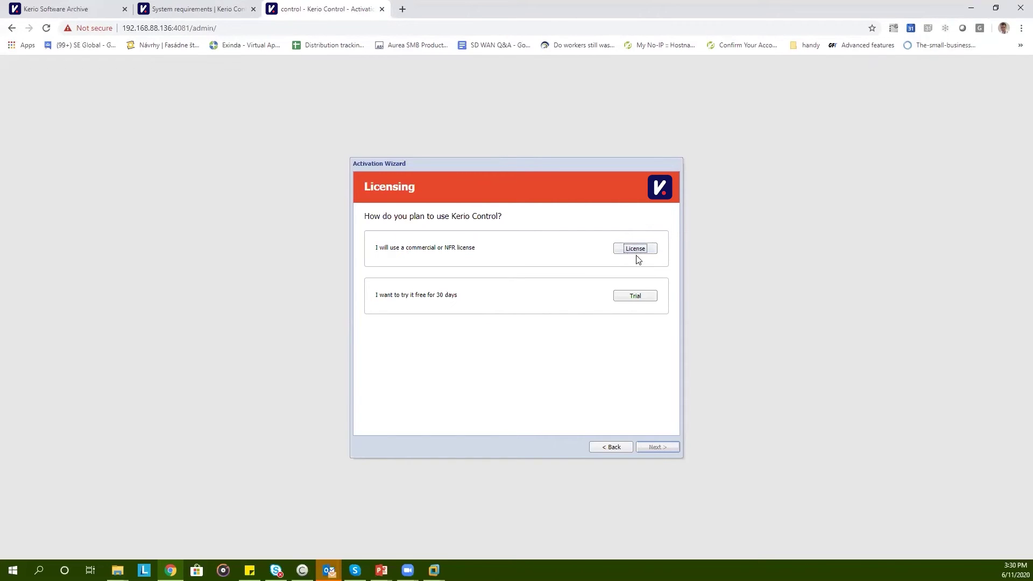
pyautogui.click(646, 300)
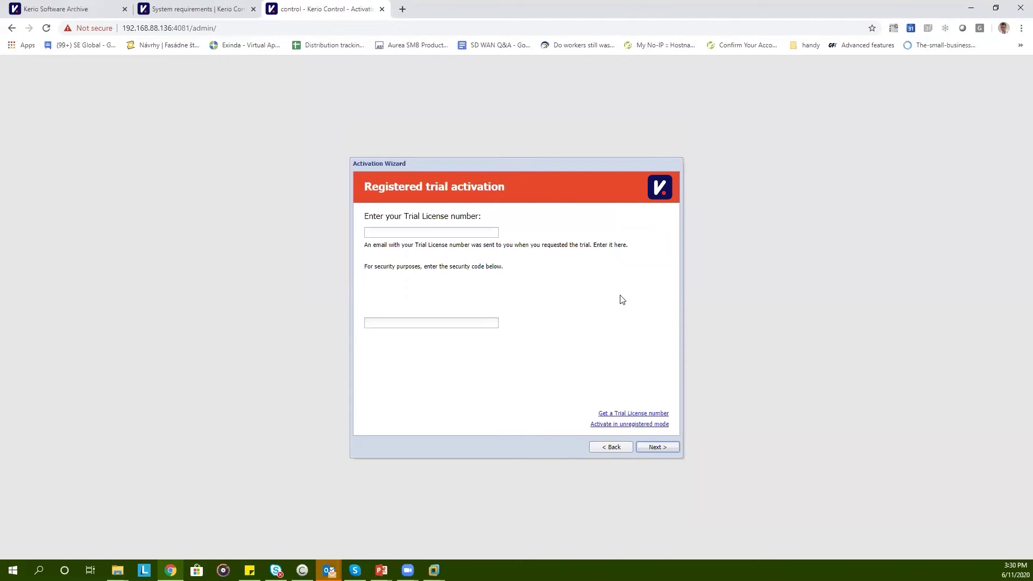
pyautogui.click(612, 447)
pyautogui.click(639, 253)
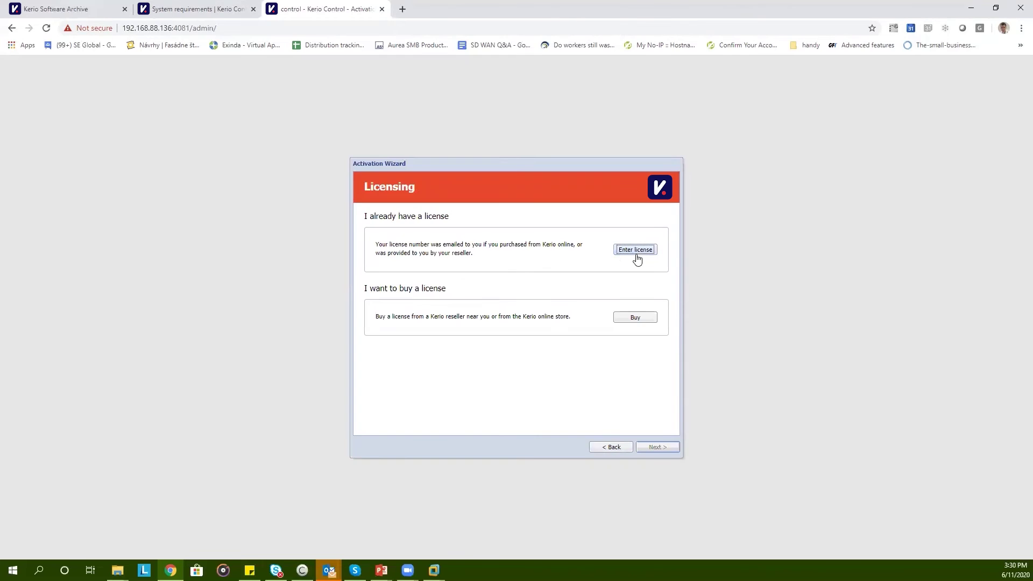
pyautogui.click(637, 253)
# Paste the license number, enter the security code, and submit them
pyautogui.hotkey('ctrl', 'v')
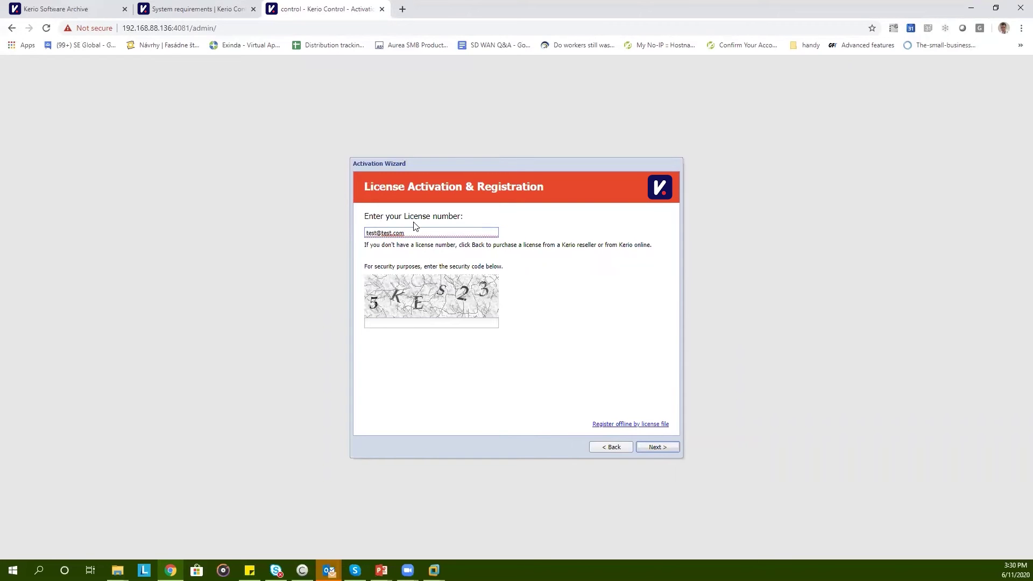
pyautogui.hotkey('ctrl', 'a')
pyautogui.press('Delete')
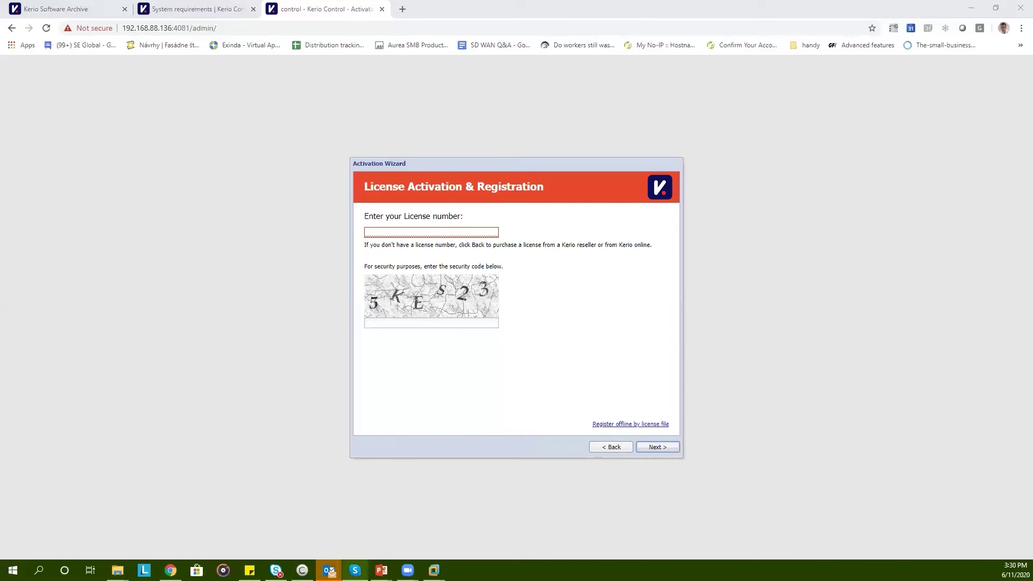
pyautogui.click(435, 232)
pyautogui.hotkey('ctrl', 'v')
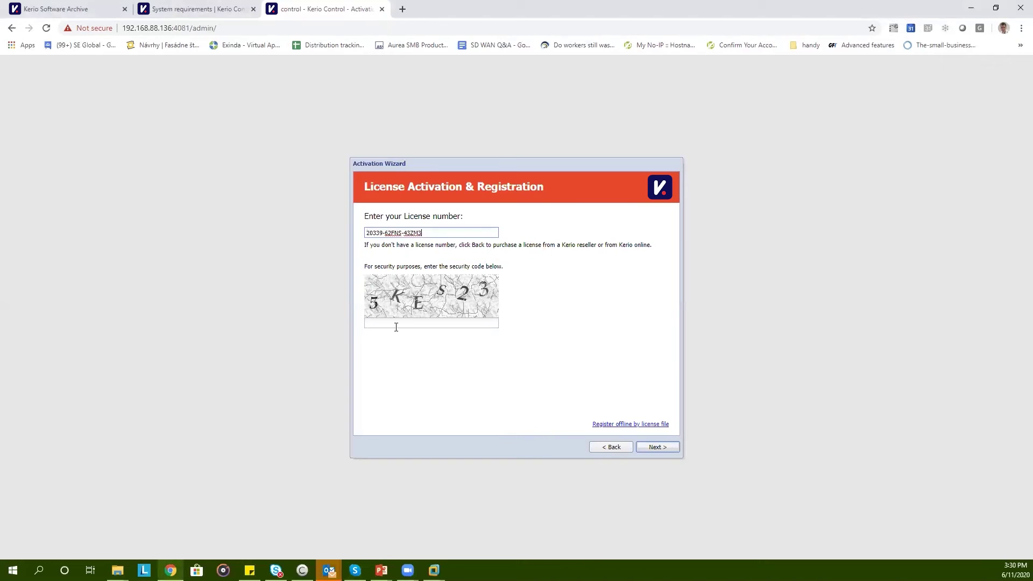
pyautogui.click(396, 325)
pyautogui.write('5KE')
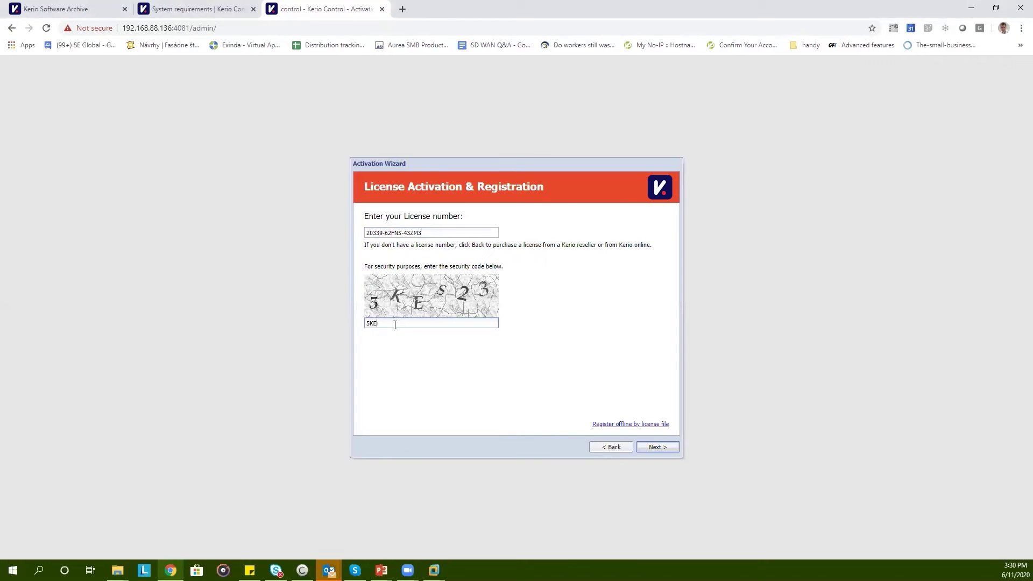
pyautogui.write('S23')
pyautogui.click(654, 447)
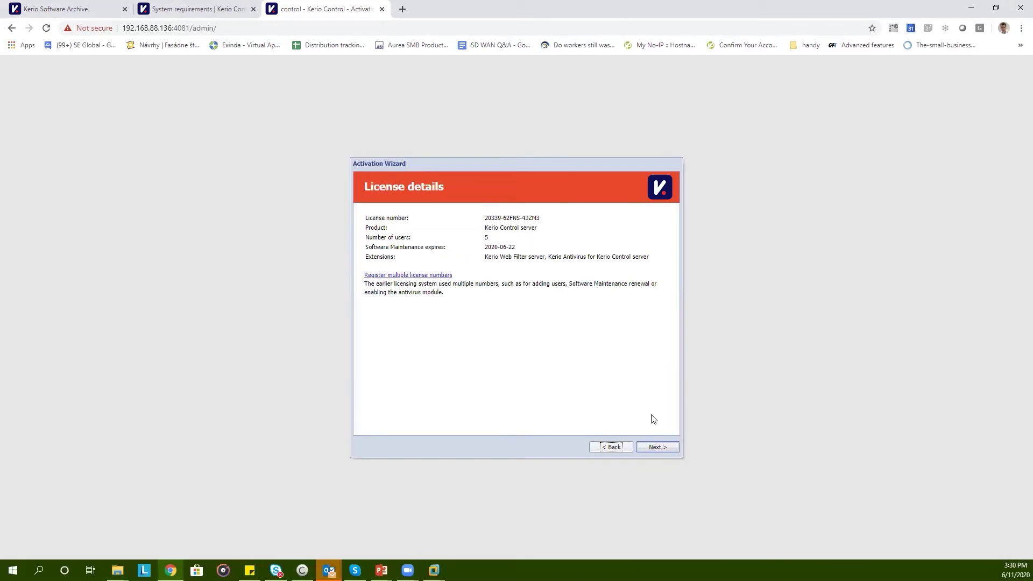
# Confirm the license and contact details and turn off anonymous usage statistics
pyautogui.click(657, 447)
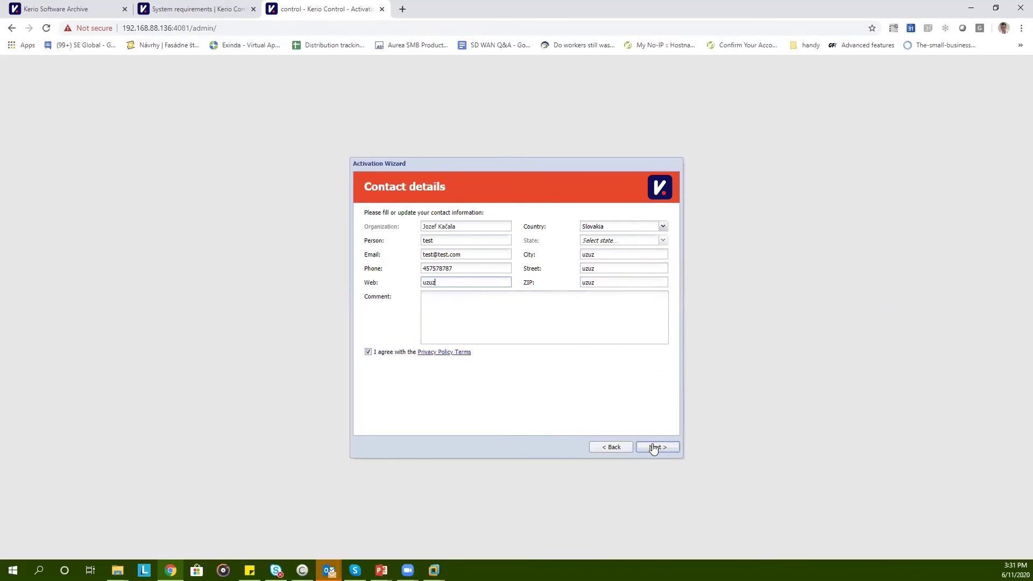
pyautogui.click(656, 446)
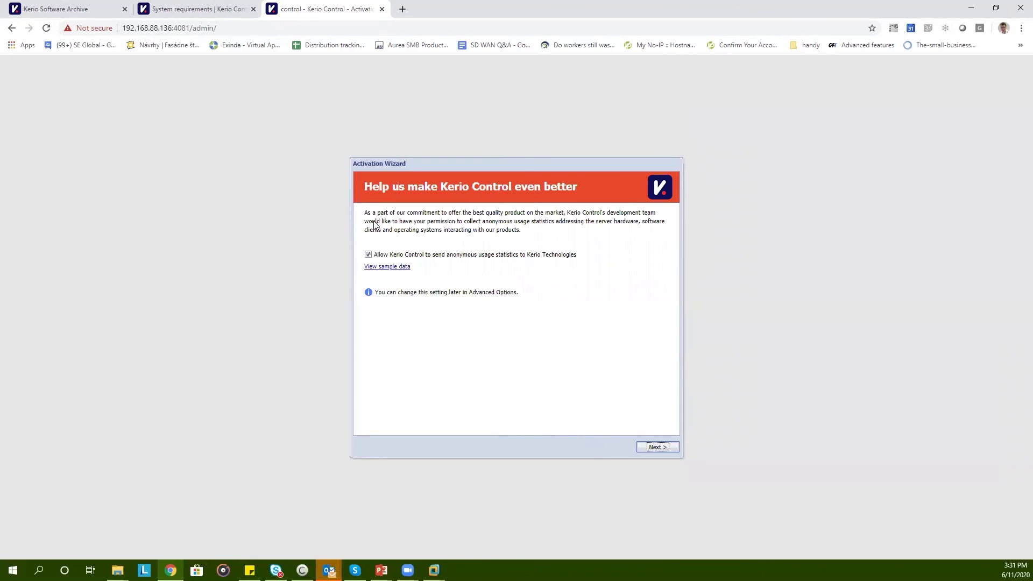
pyautogui.click(368, 256)
pyautogui.click(668, 447)
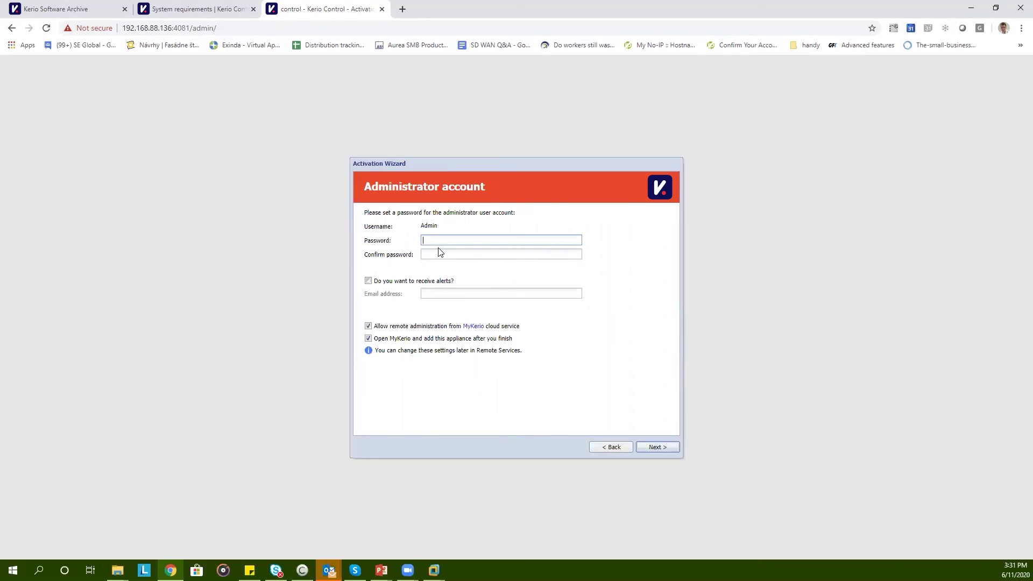
# Set and confirm the admin password, disable MyKerio remote administration, and finish the wizard
pyautogui.write('1234')
pyautogui.press('Tab')
pyautogui.write('1234')
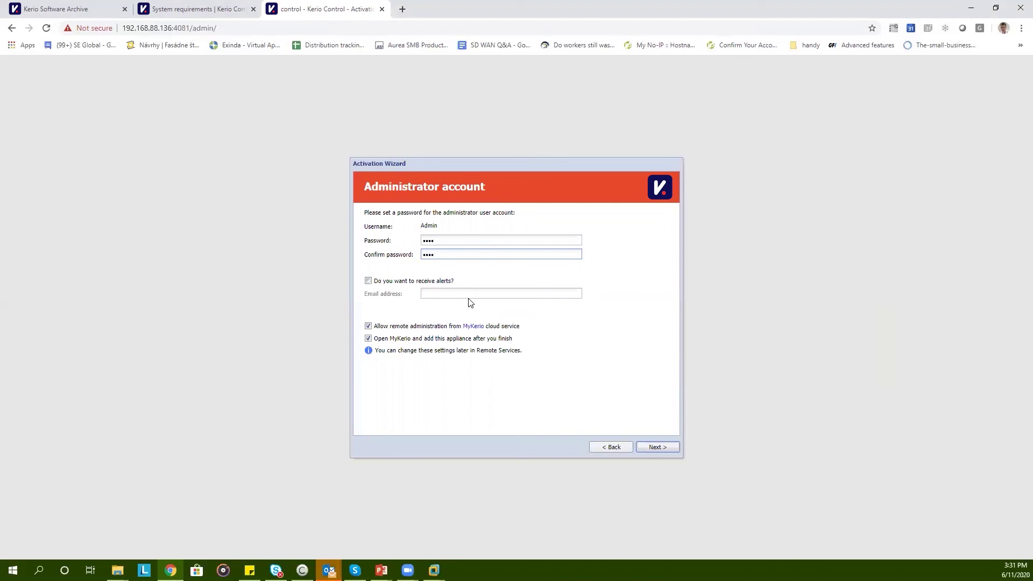
pyautogui.click(367, 336)
pyautogui.click(369, 326)
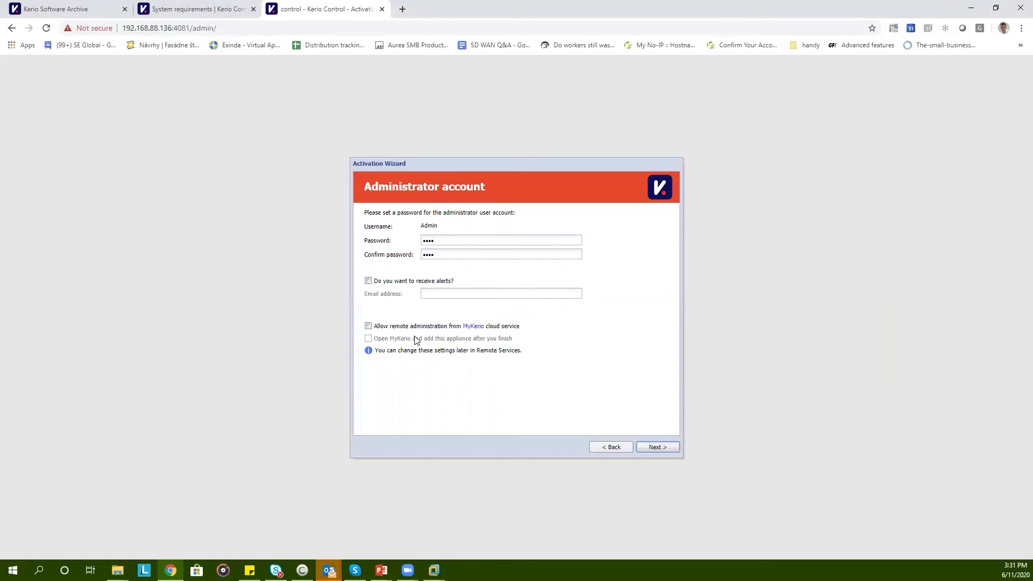
pyautogui.click(663, 449)
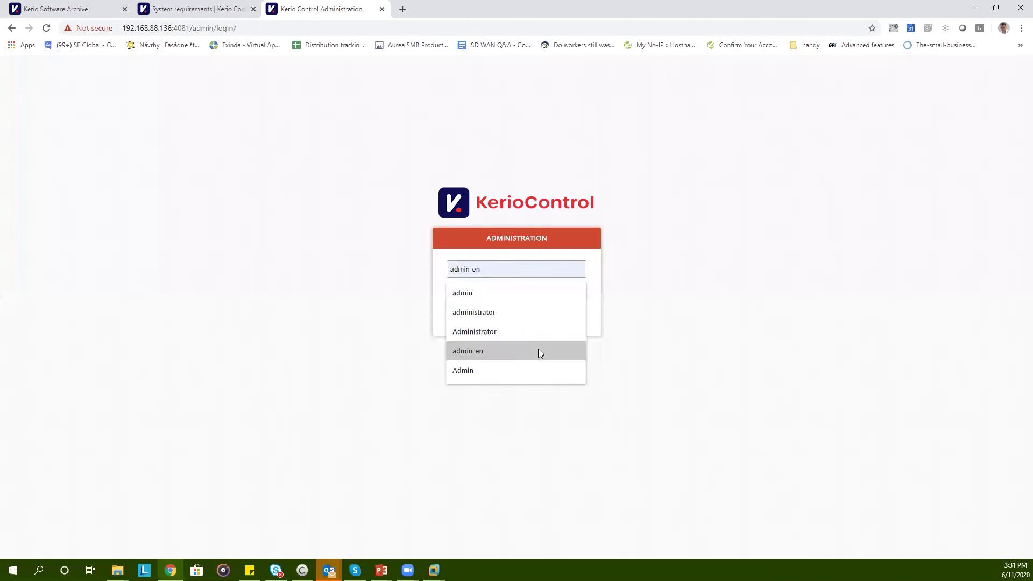
# Log in as admin with the account password, then close the beta welcome and Configuration Assistant dialogs
pyautogui.press('Tab')
pyautogui.write('a***')
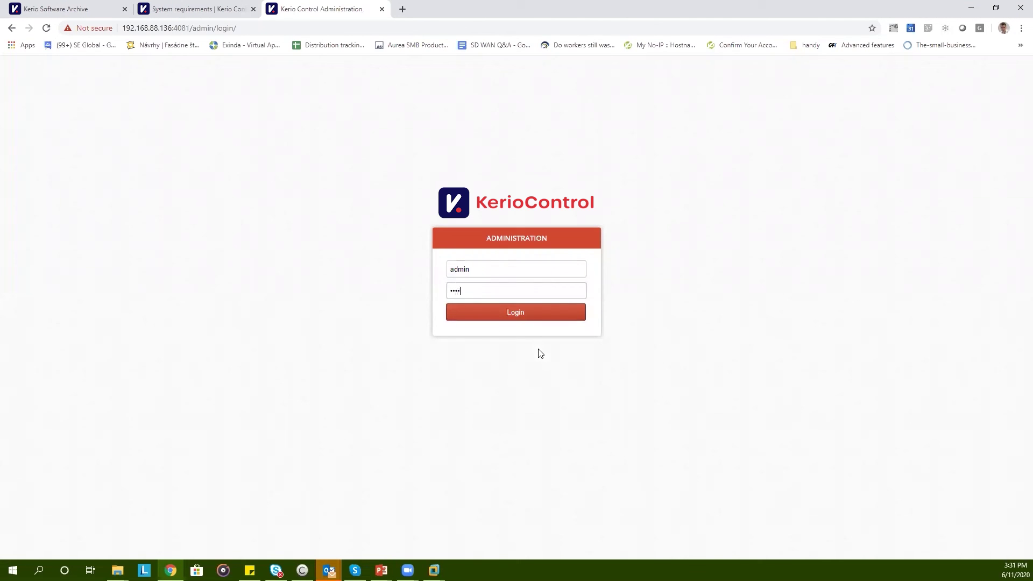
pyautogui.press('Return')
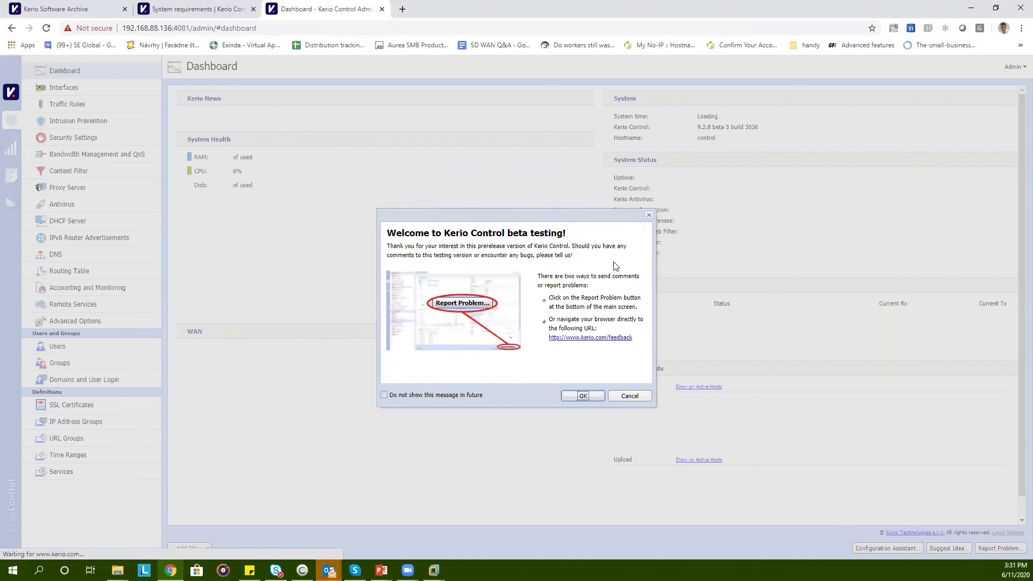
pyautogui.click(648, 214)
pyautogui.click(671, 204)
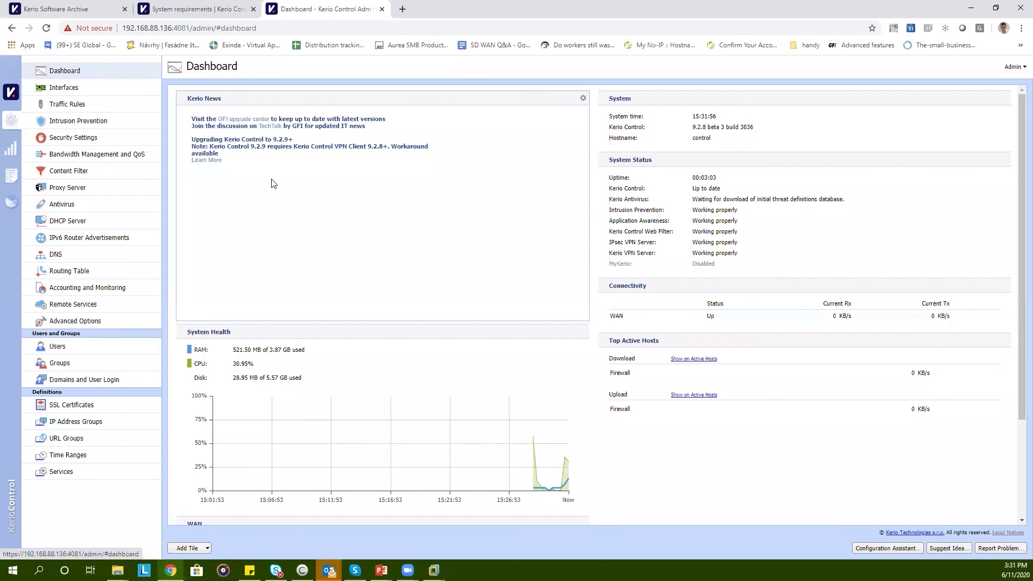